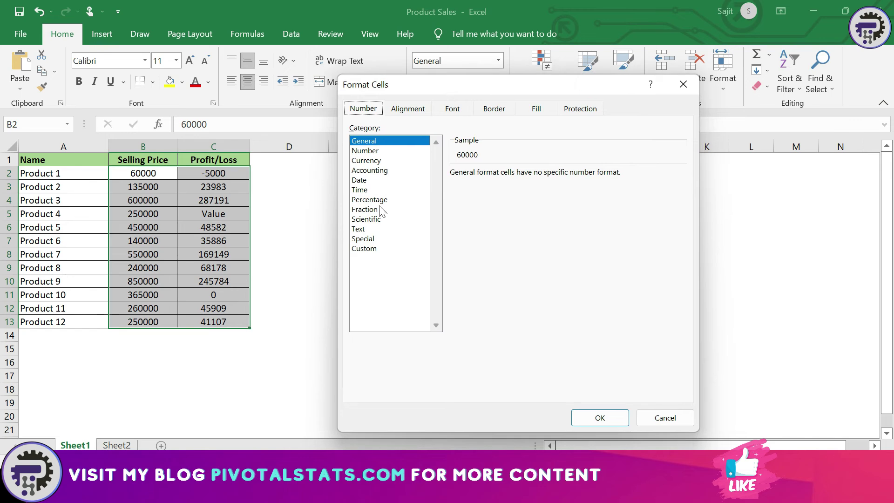
- Replace the General format of the selected price and profit cells with a custom code starting with #,##.00 for positive numbers
{"action": "left_click", "coordinate": [373, 250]}
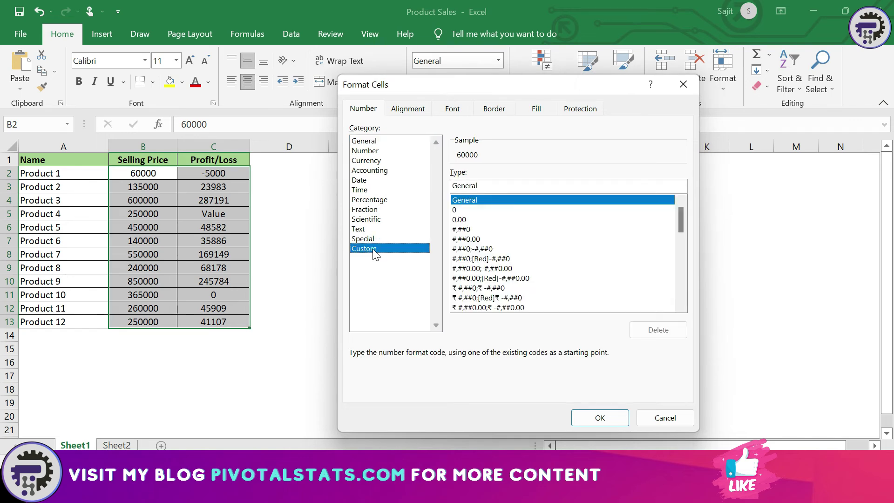
{"action": "left_click", "coordinate": [516, 189]}
{"action": "key", "text": "BackSpace"}
{"action": "key", "text": "BackSpace"}
{"action": "key", "text": "BackSpace"}
{"action": "key", "text": "BackSpace"}
{"action": "key", "text": "BackSpace"}
{"action": "key", "text": "BackSpace"}
{"action": "key", "text": "BackSpace"}
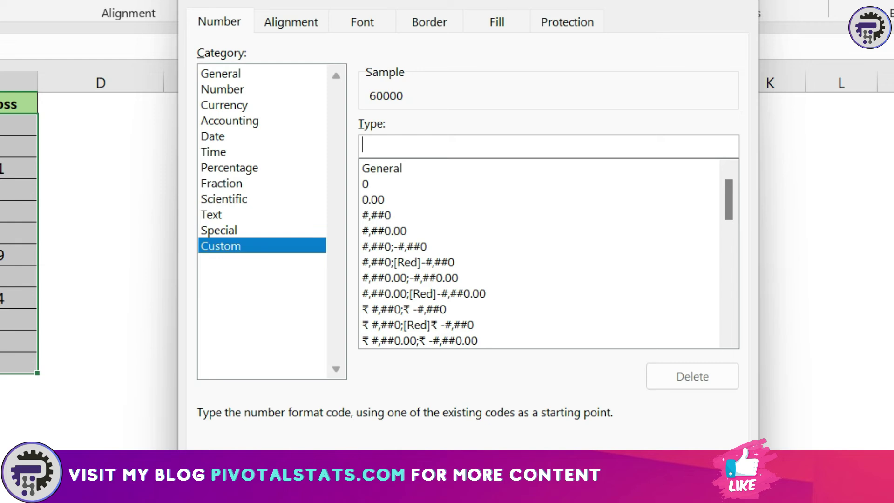
{"action": "type", "text": "#,"}
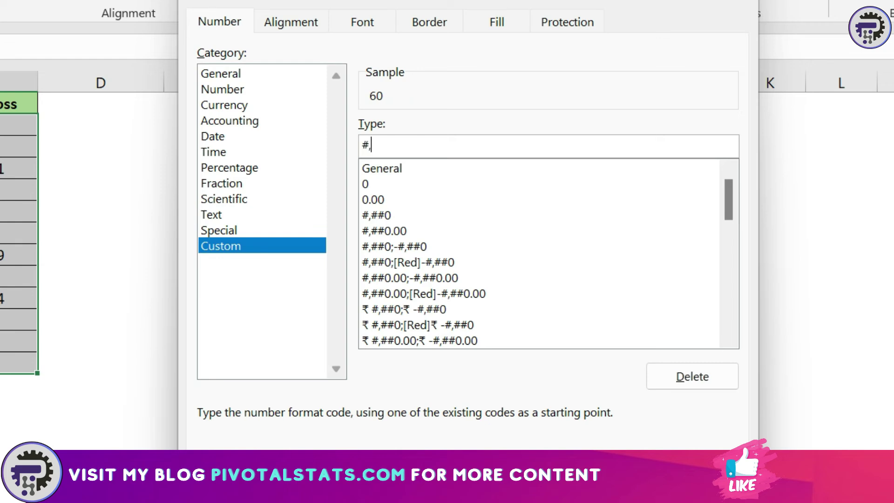
{"action": "type", "text": "##"}
{"action": "type", "text": ".00"}
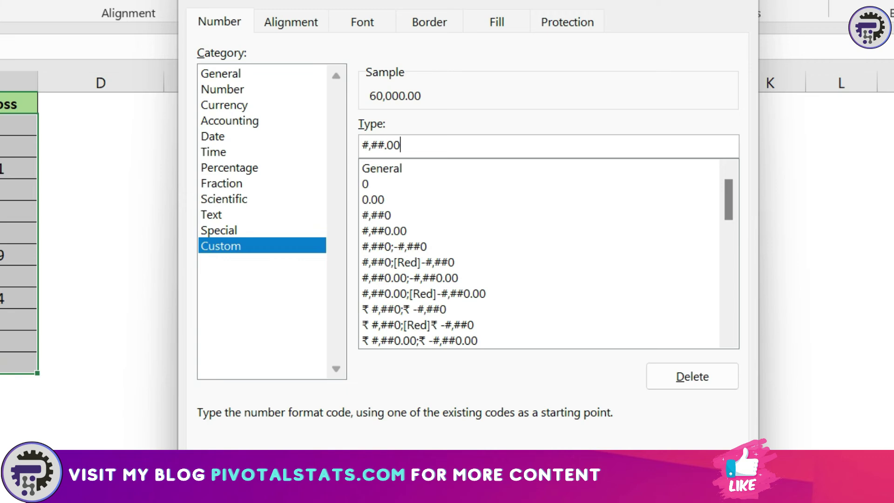
- Add a second section to the custom format code for negative numbers in red: ; [Red] -#,##.00
{"action": "type", "text": ";"}
{"action": "type", "text": "-"}
{"action": "type", "text": "#,##.00"}
{"action": "left_click", "coordinate": [408, 145]}
{"action": "type", "text": "[Red]"}
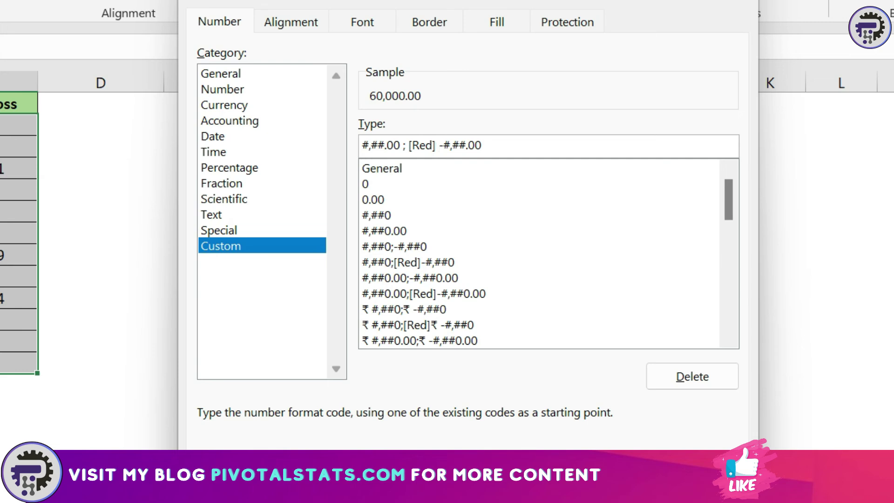
{"action": "left_click", "coordinate": [480, 145], "text": "shift"}
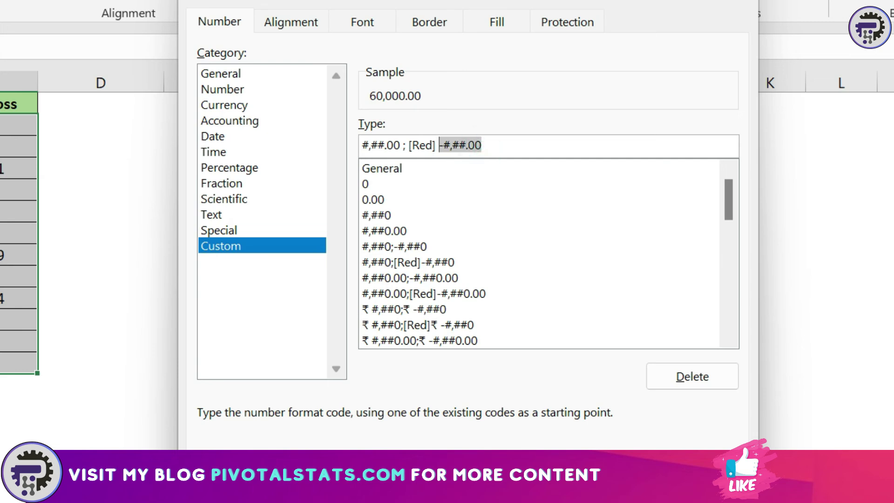
{"action": "left_click", "coordinate": [445, 145]}
{"action": "left_click_drag", "start_coordinate": [438, 146], "coordinate": [406, 145]}
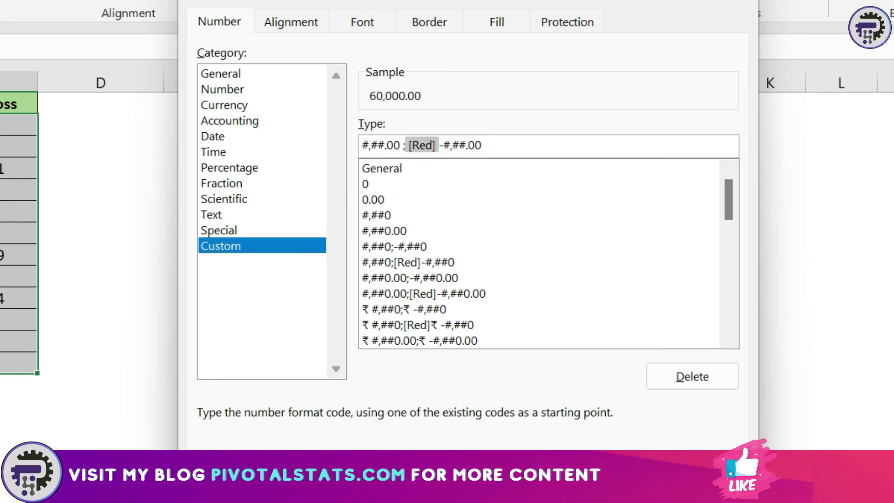
- Add a "-" section for zeros and a [Blue]@ section for text to the format code, and apply it
{"action": "left_click", "coordinate": [492, 146]}
{"action": "type", "text": ";"}
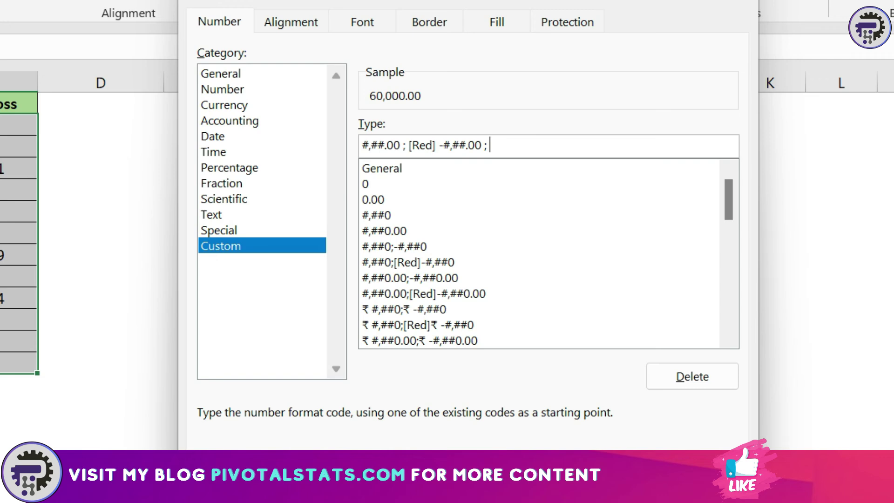
{"action": "type", "text": "\"-\" ;"}
{"action": "type", "text": "[Blue]@"}
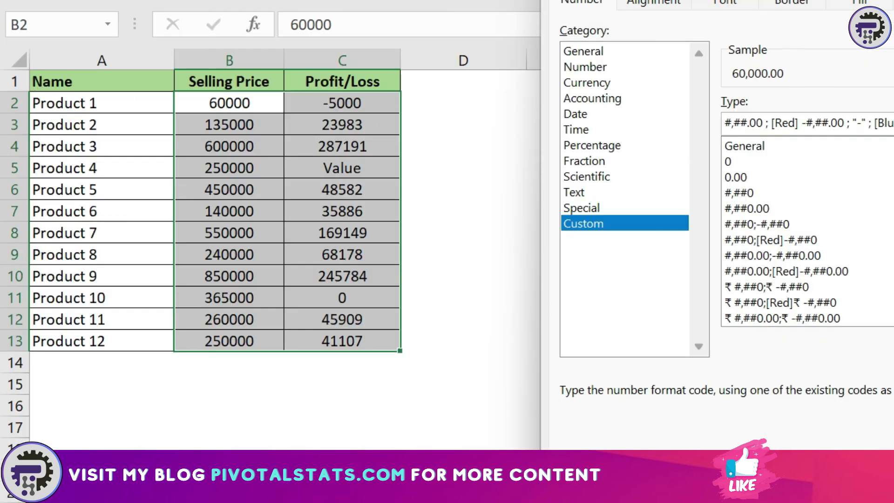
{"action": "key", "text": "Return"}
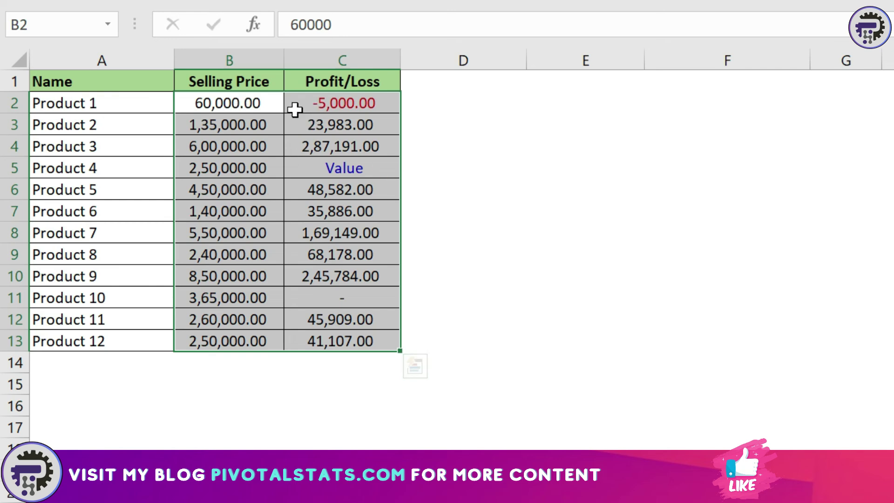
- Compare the displayed and stored contents of B2, C2, C11 and C5 to examine the positive, negative, zero and text formats
{"action": "left_click", "coordinate": [248, 101]}
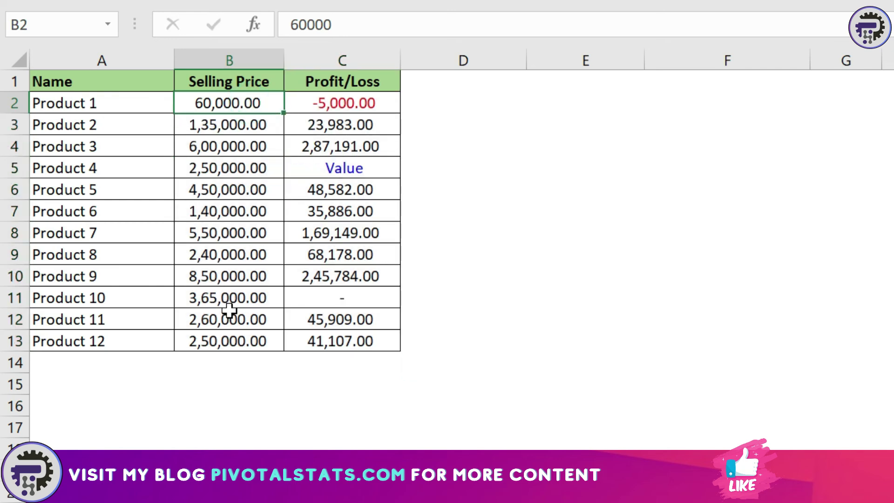
{"action": "left_click", "coordinate": [370, 103]}
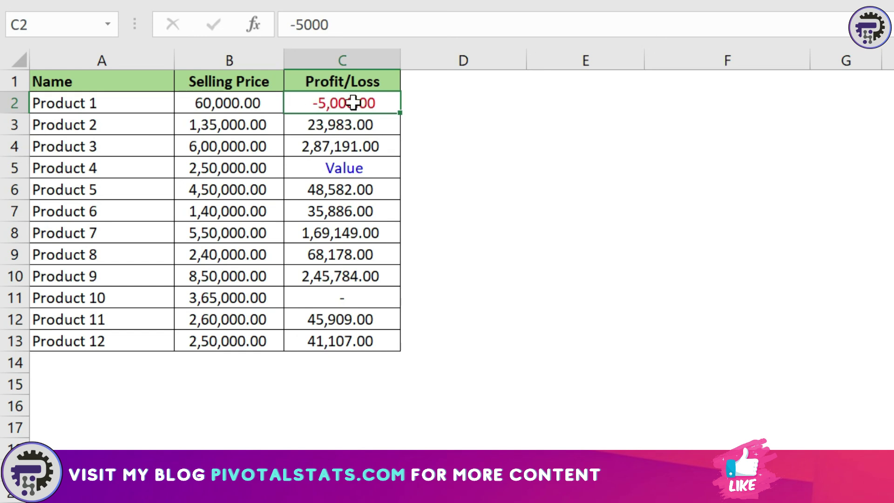
{"action": "left_click", "coordinate": [348, 295]}
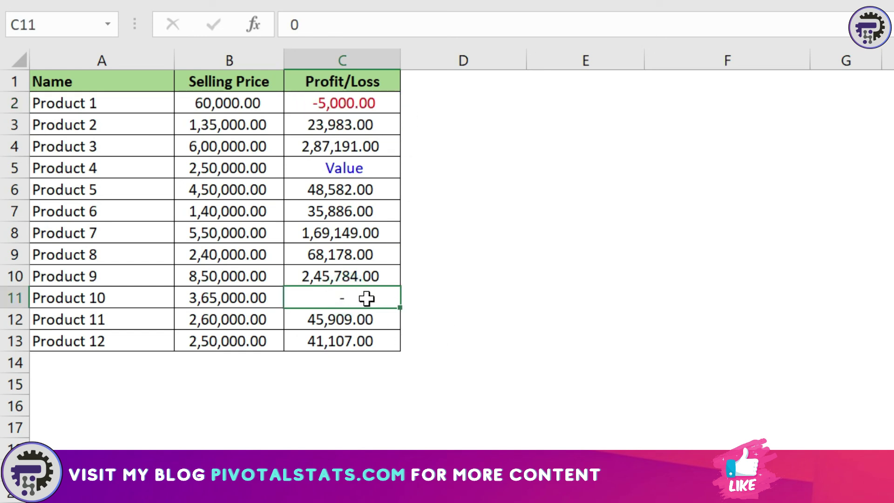
{"action": "left_click", "coordinate": [368, 167]}
{"action": "left_click", "coordinate": [368, 168]}
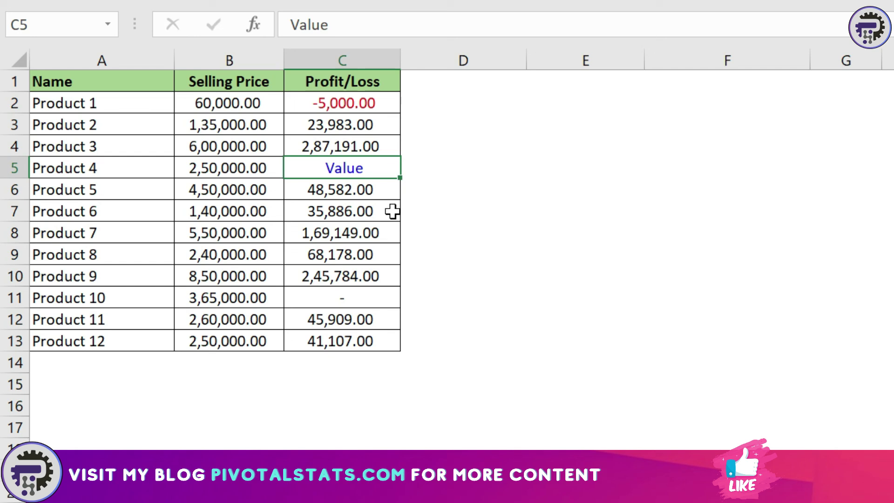
- Change the text section of the custom format for B2:C13 from @ to "Invalid", keeping the blue colour
{"action": "key", "text": "Up"}
{"action": "key", "text": "Left"}
{"action": "key", "text": "Up"}
{"action": "key", "text": "Up"}
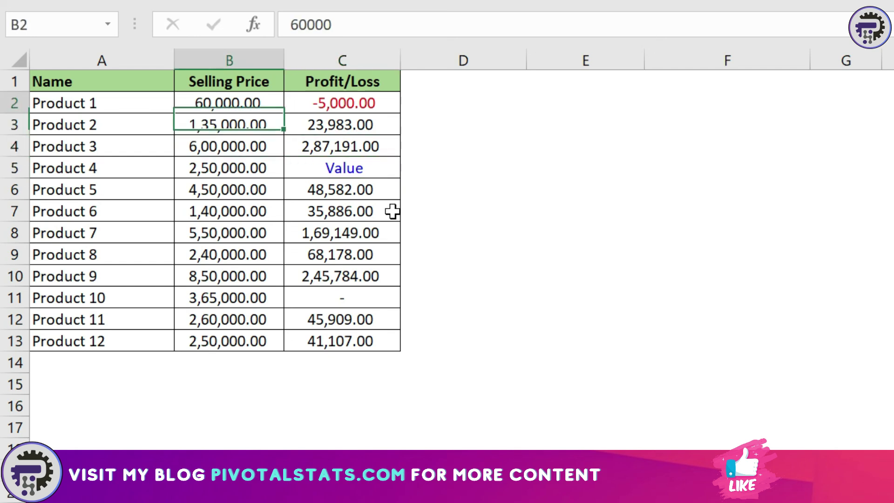
{"action": "key", "text": "shift+Right"}
{"action": "key", "text": "ctrl+shift+Down"}
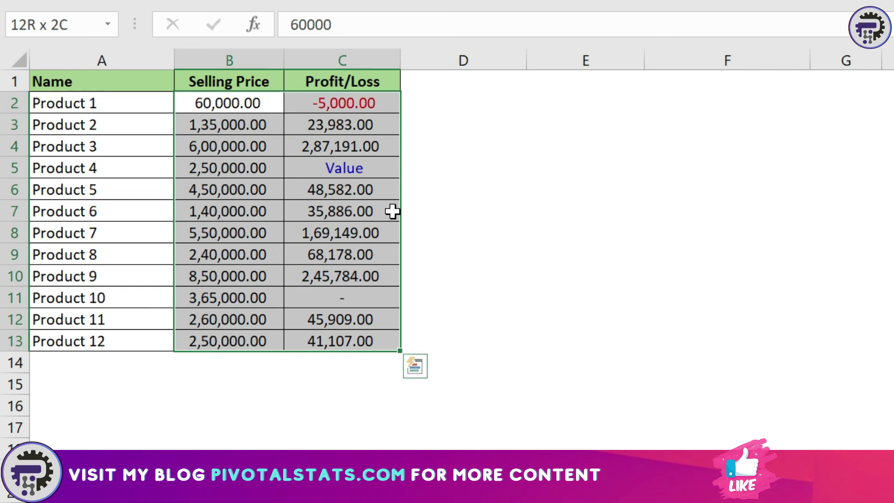
{"action": "key", "text": "ctrl+q"}
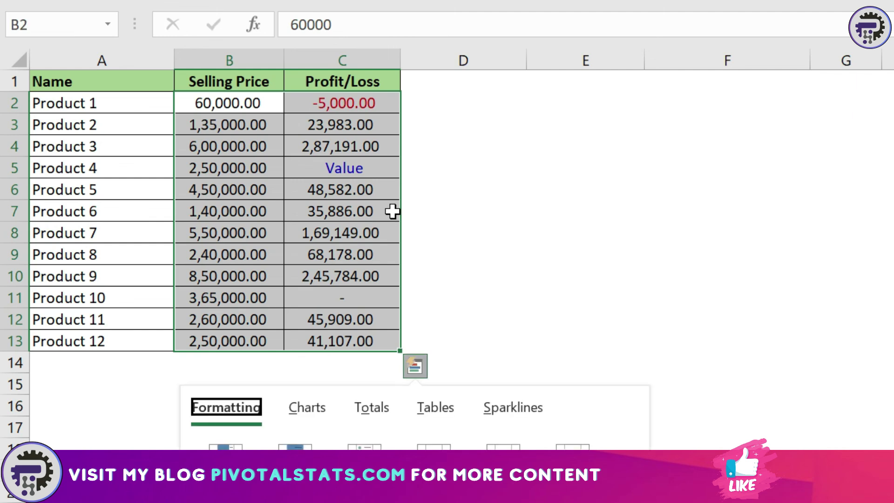
{"action": "key", "text": "Escape"}
{"action": "key", "text": "ctrl+1"}
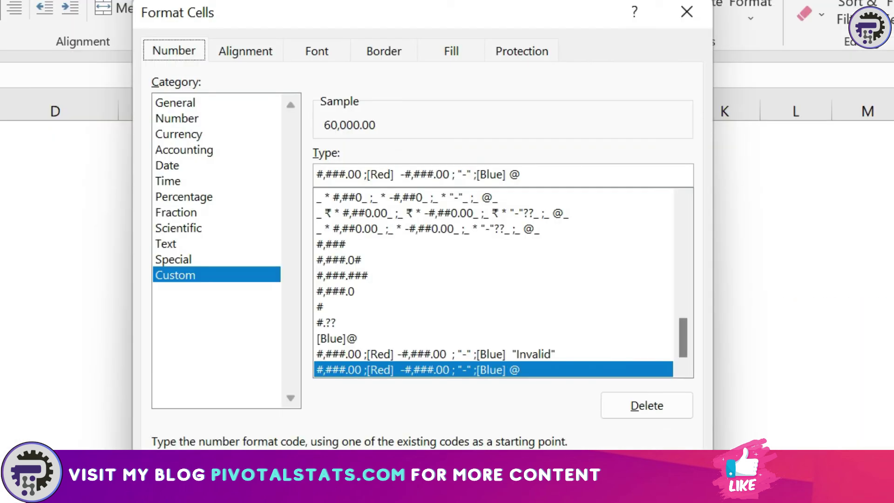
{"action": "left_click", "coordinate": [553, 171]}
{"action": "key", "text": "BackSpace"}
{"action": "type", "text": "\"Invalid\""}
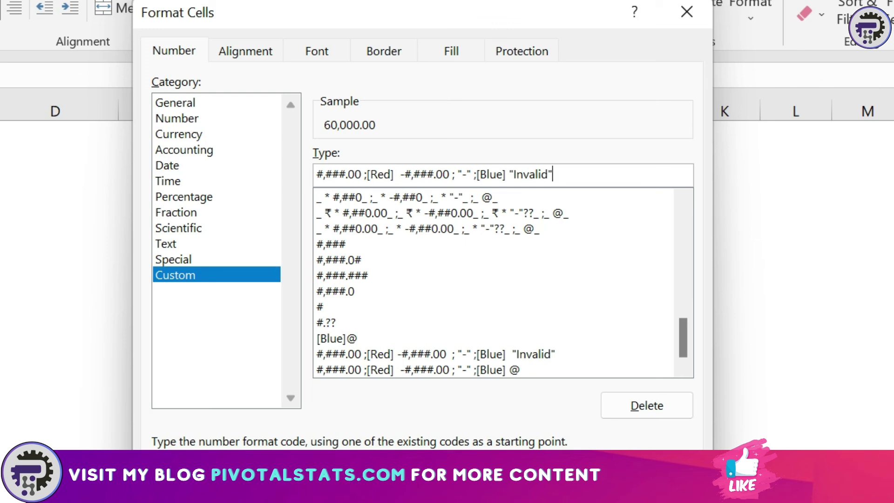
{"action": "key", "text": "Return"}
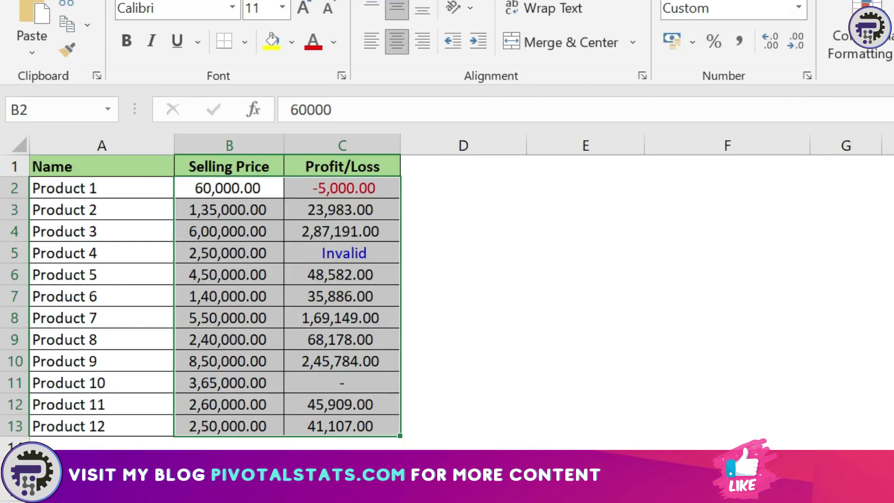
- Inspect the stored value of Product 4's Profit/Loss cell and enter abc as Product 7's selling price in B8
{"action": "left_click", "coordinate": [364, 275]}
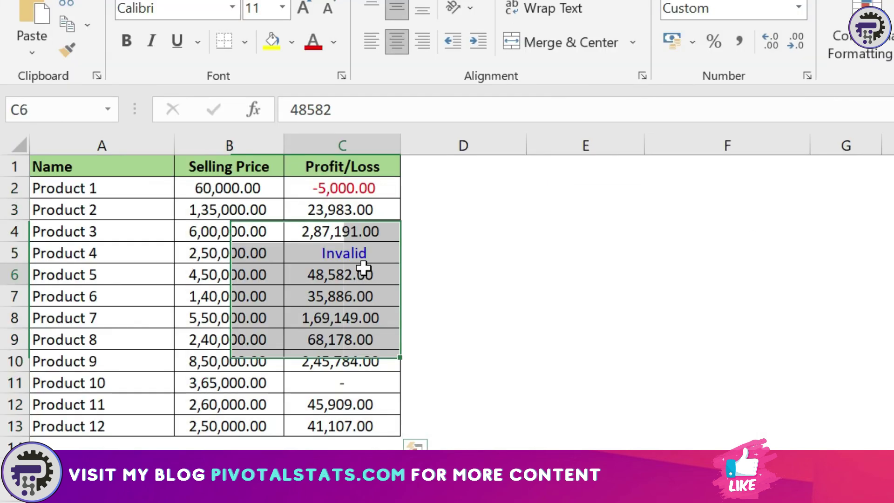
{"action": "left_click", "coordinate": [348, 249]}
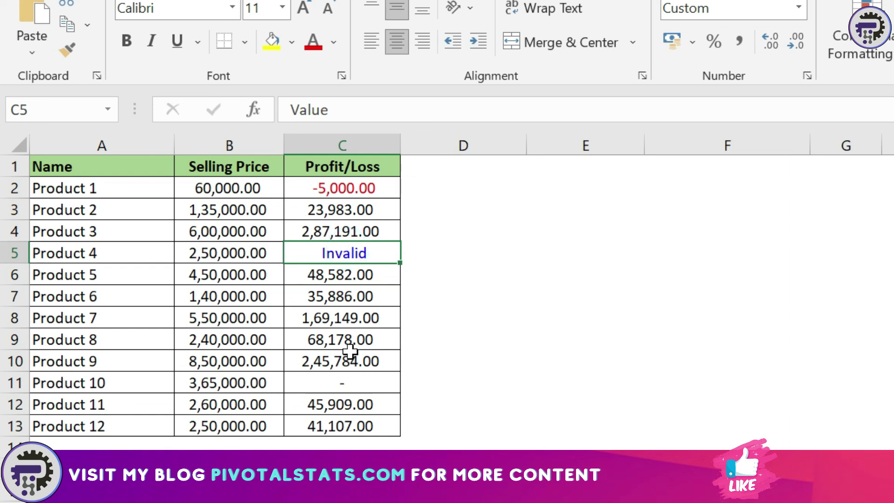
{"action": "key", "text": "Down"}
{"action": "key", "text": "Left"}
{"action": "key", "text": "Down"}
{"action": "key", "text": "Down"}
{"action": "type", "text": "abc"}
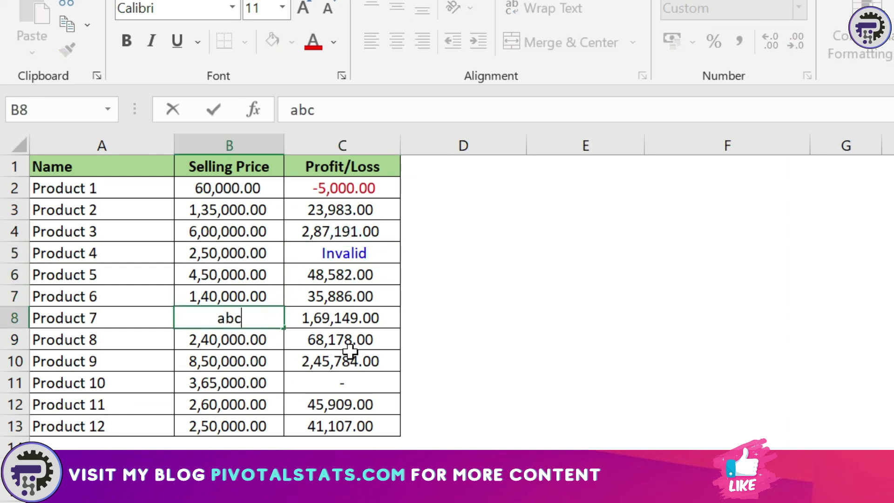
{"action": "key", "text": "Return"}
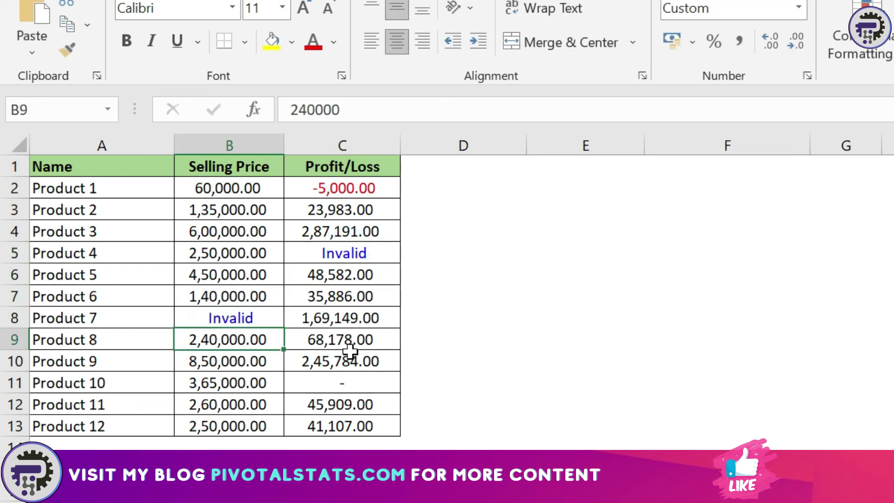
{"action": "key", "text": "Right"}
{"action": "key", "text": "Down"}
{"action": "key", "text": "Up"}
{"action": "key", "text": "Up"}
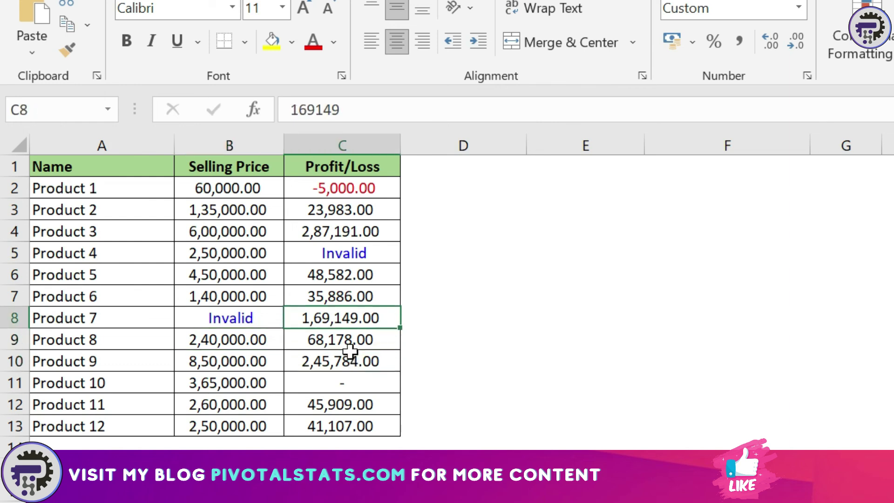